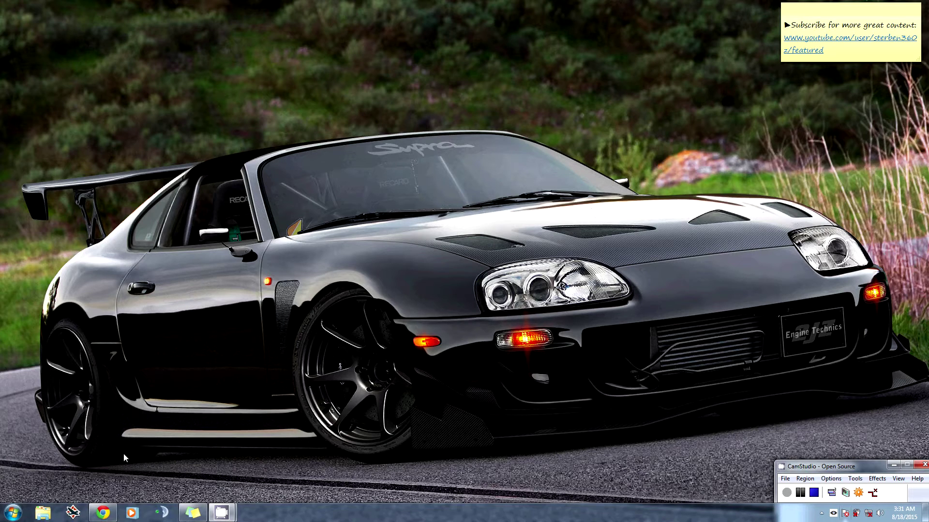
Open Control Panel from the Start menu's right column.
{"action": "left_click", "coordinate": [10, 513]}
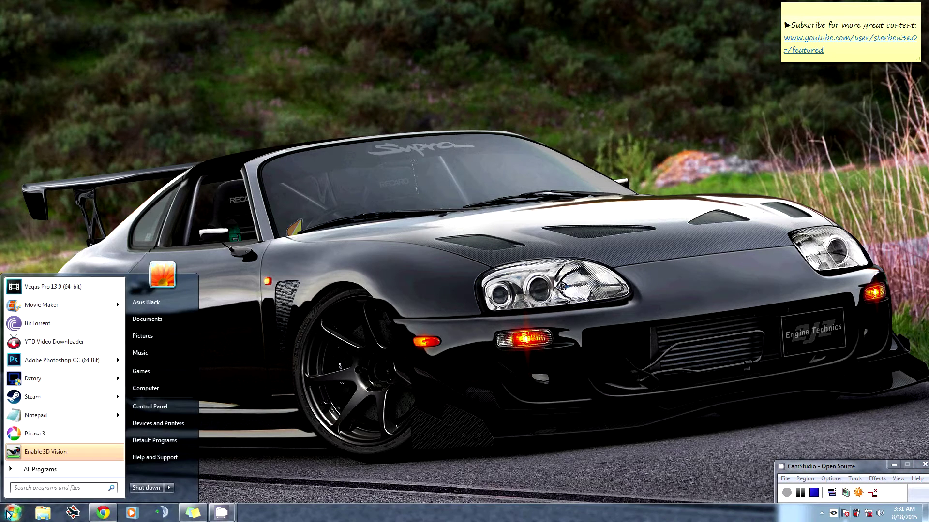
{"action": "left_click", "coordinate": [153, 409]}
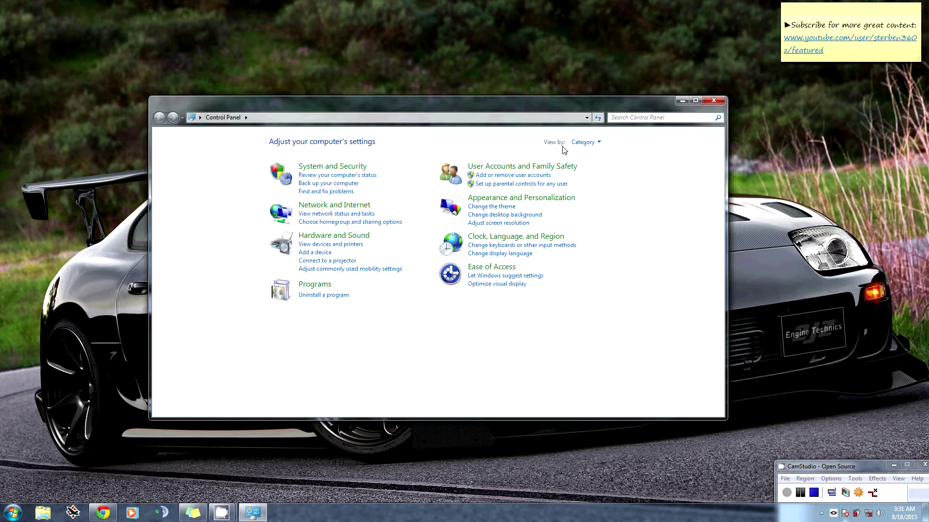
Switch Control Panel's View by to Large icons and launch Device Manager.
{"action": "left_click", "coordinate": [596, 145]}
{"action": "left_click", "coordinate": [601, 170]}
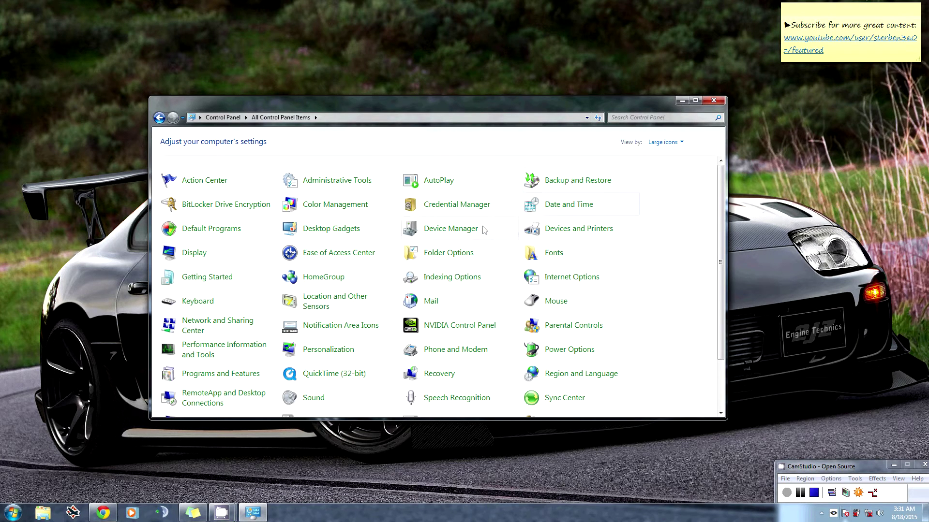
{"action": "left_click", "coordinate": [471, 236]}
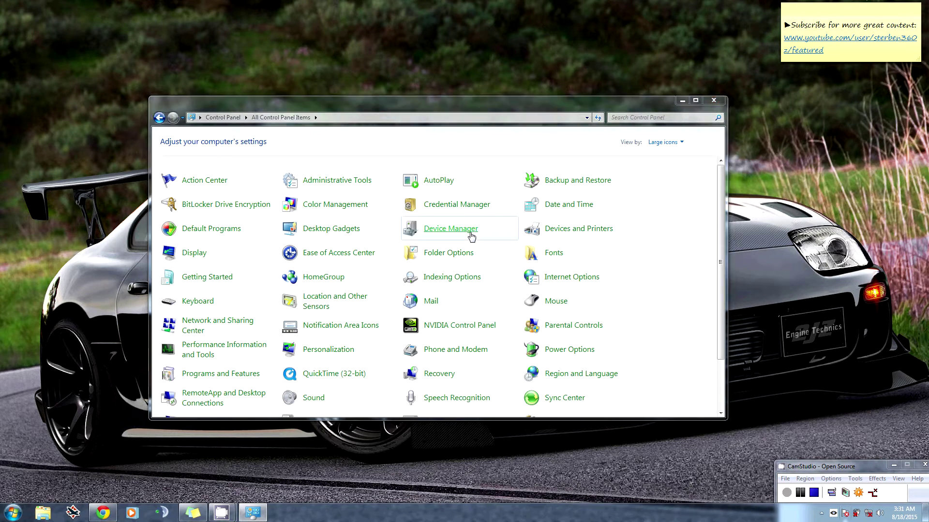
Center the Device Manager window, expand Universal Serial Bus controllers and select the first Generic USB Hub.
{"action": "left_click_drag", "start_coordinate": [122, 30], "coordinate": [345, 116]}
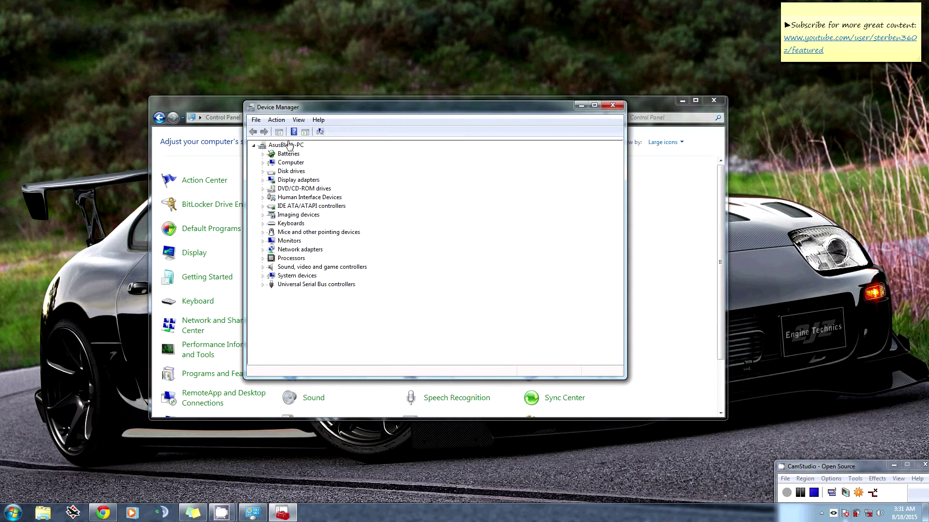
{"action": "left_click", "coordinate": [263, 286]}
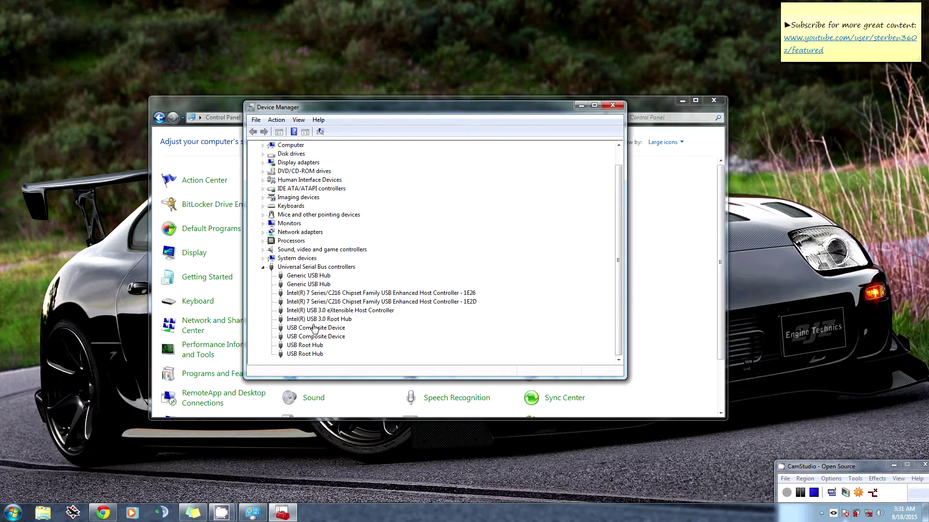
{"action": "left_click", "coordinate": [296, 277]}
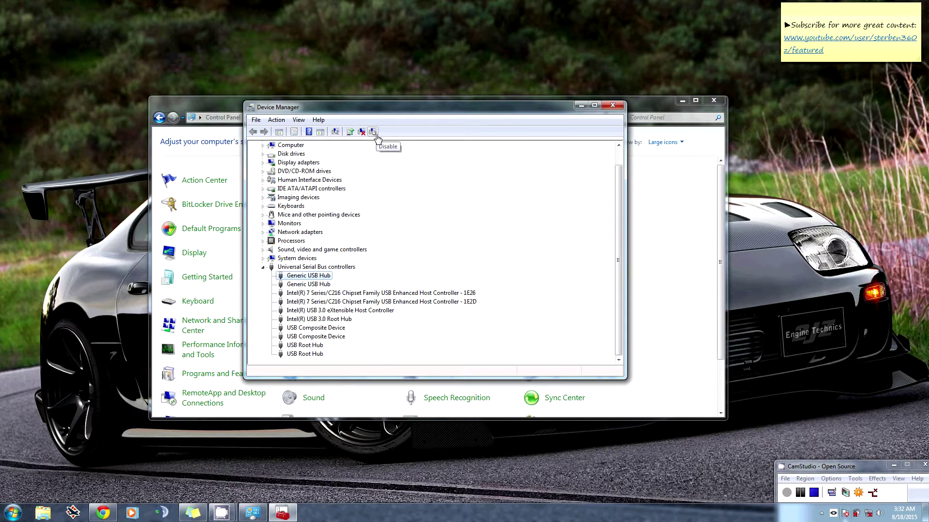
Disable the first and second Generic USB Hubs, confirming Yes to each warning.
{"action": "left_click", "coordinate": [377, 138]}
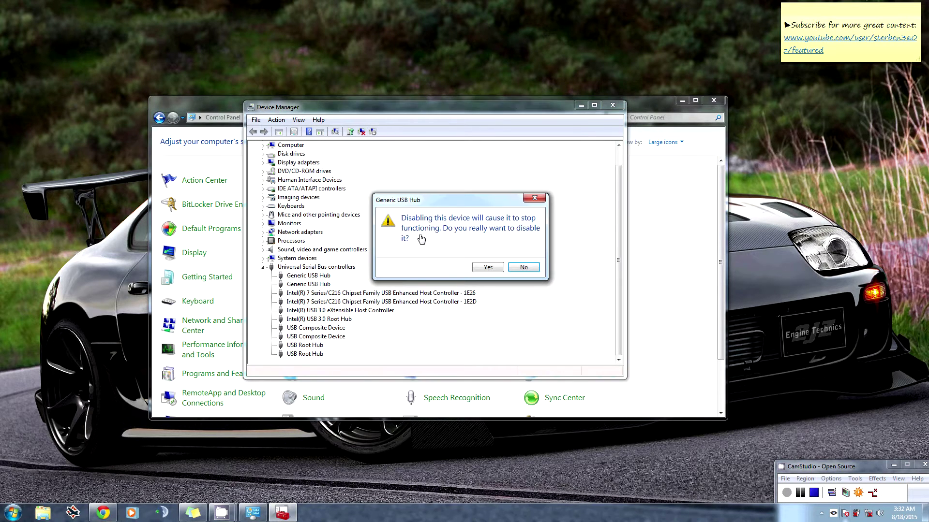
{"action": "left_click", "coordinate": [486, 269]}
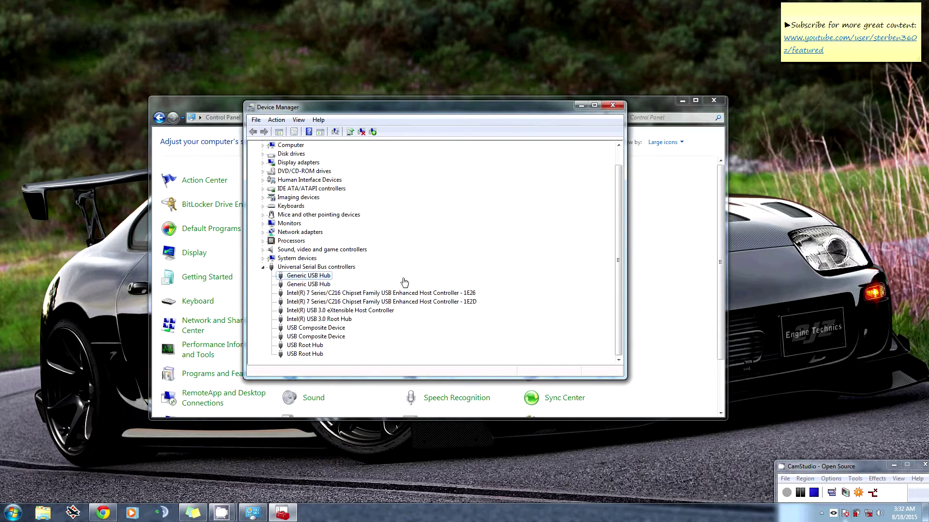
{"action": "left_click", "coordinate": [305, 293]}
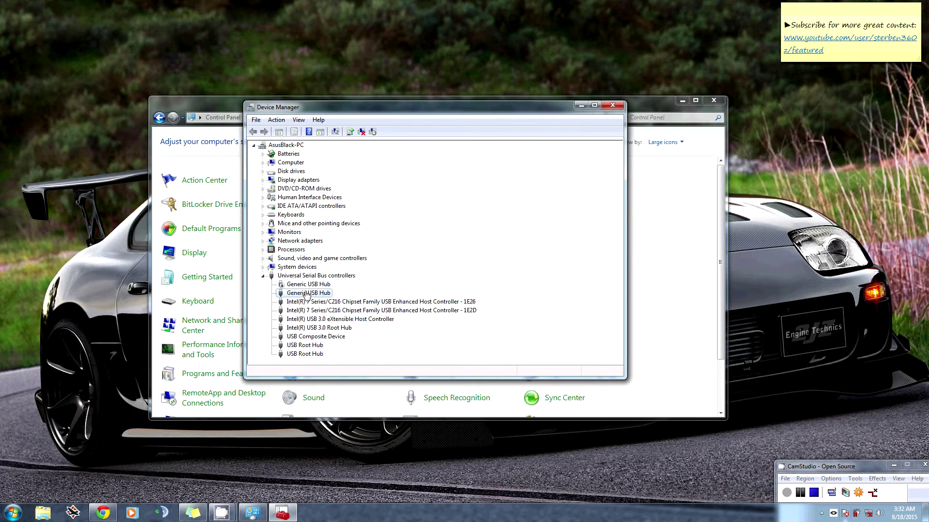
{"action": "left_click", "coordinate": [373, 137]}
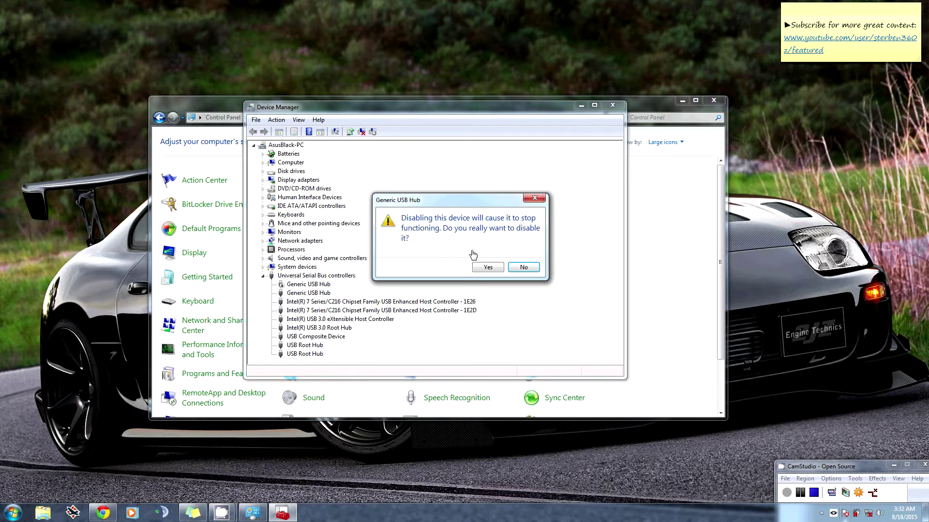
{"action": "left_click", "coordinate": [494, 271]}
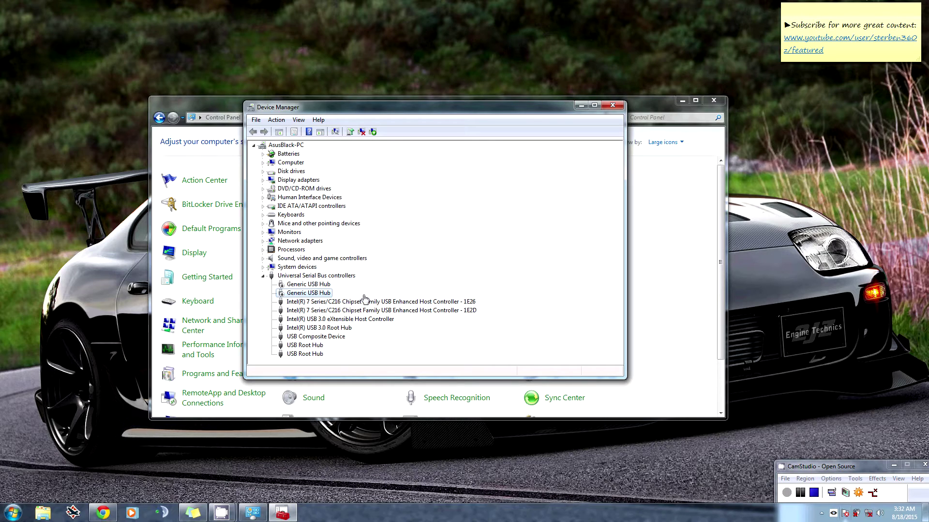
Enable the first Generic USB Hub again, then select the still-disabled second hub.
{"action": "left_click", "coordinate": [314, 286]}
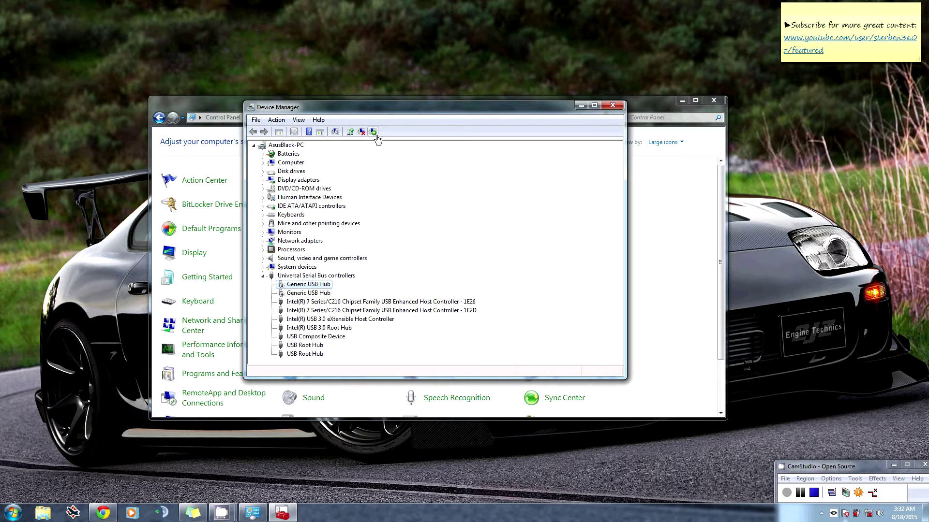
{"action": "left_click", "coordinate": [373, 133]}
{"action": "left_click", "coordinate": [300, 301]}
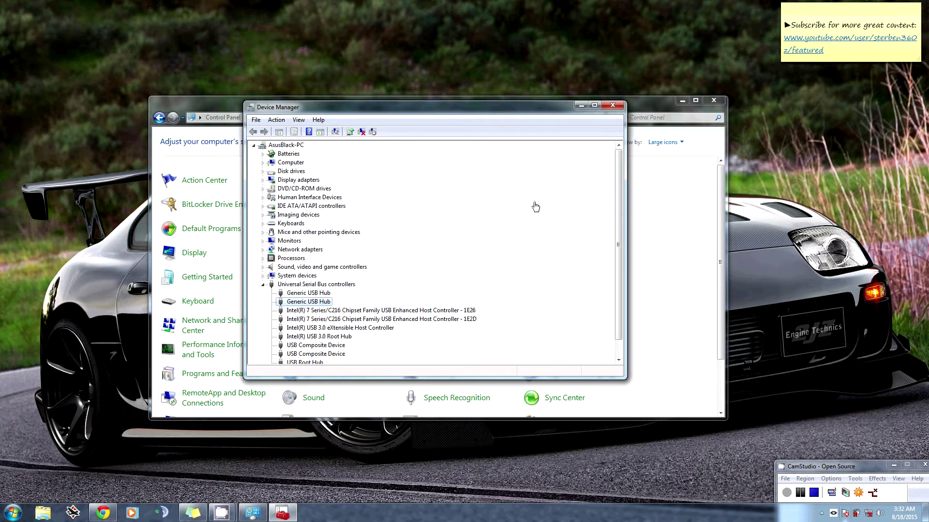
Scroll the device list and select the first Generic USB Hub entry.
{"action": "left_click_drag", "start_coordinate": [619, 179], "coordinate": [619, 193]}
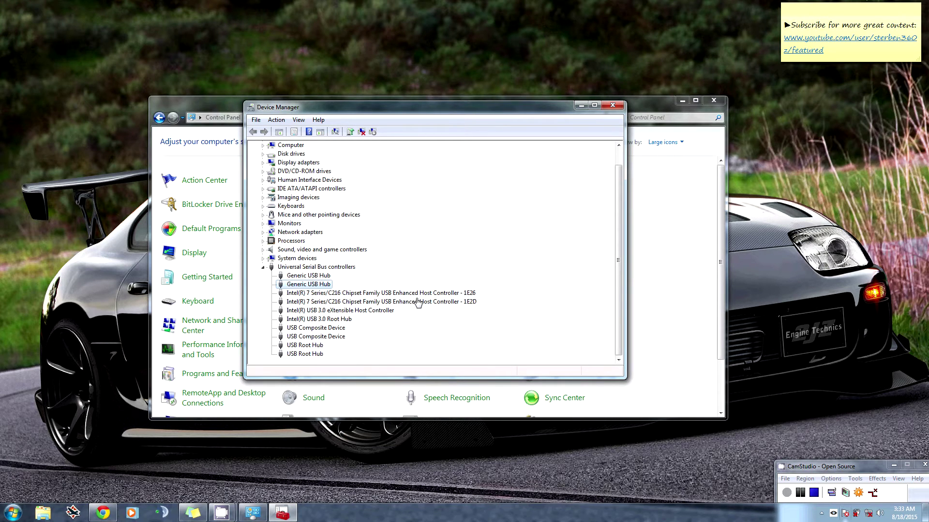
{"action": "left_click", "coordinate": [318, 276]}
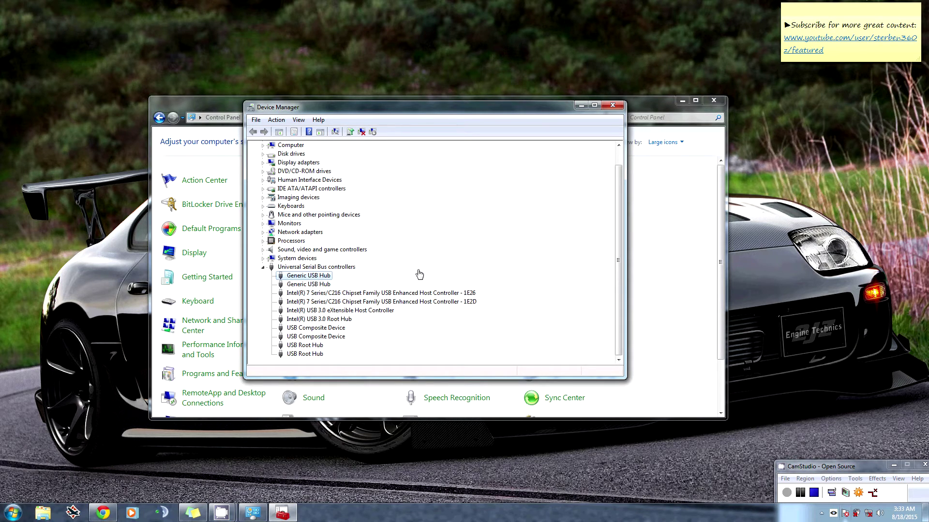
Run Update Driver Software with automatic search on the Generic USB Hub twice, closing each up-to-date report.
{"action": "right_click", "coordinate": [304, 283]}
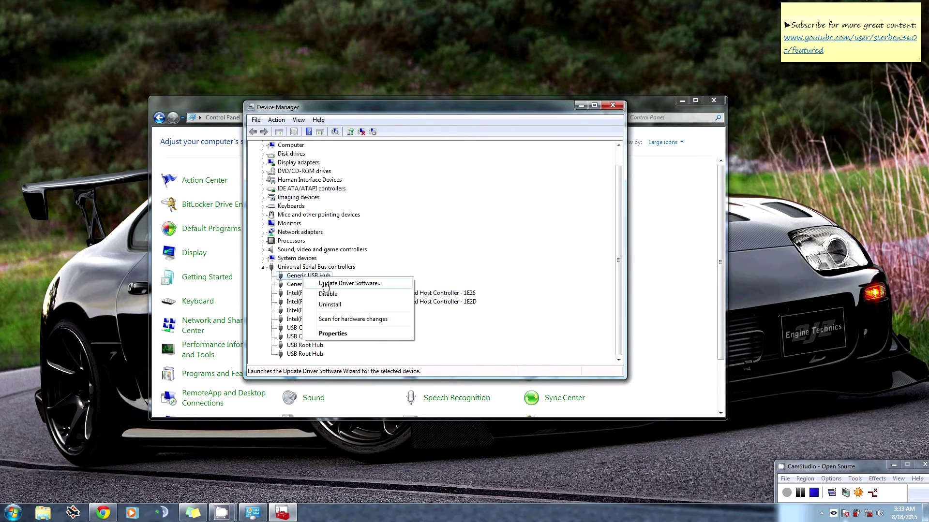
{"action": "left_click", "coordinate": [325, 286]}
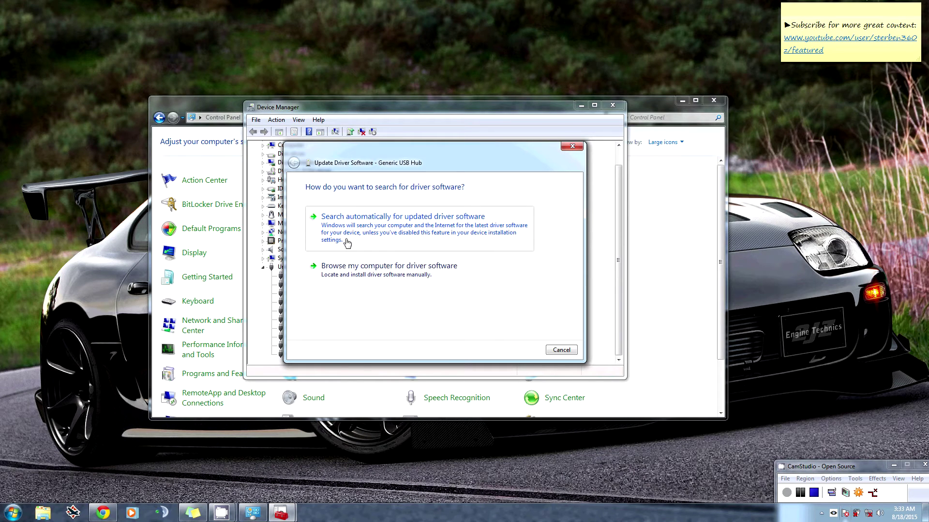
{"action": "left_click", "coordinate": [347, 243]}
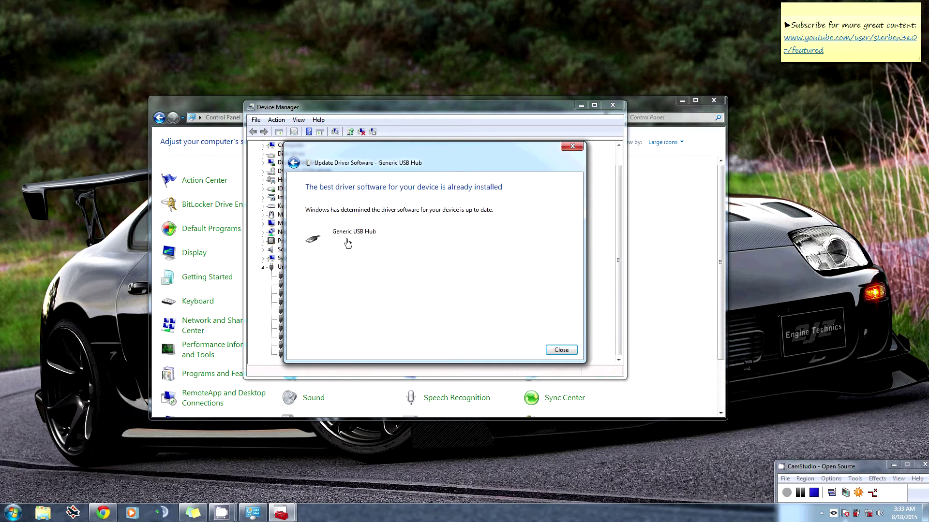
{"action": "left_click", "coordinate": [571, 352]}
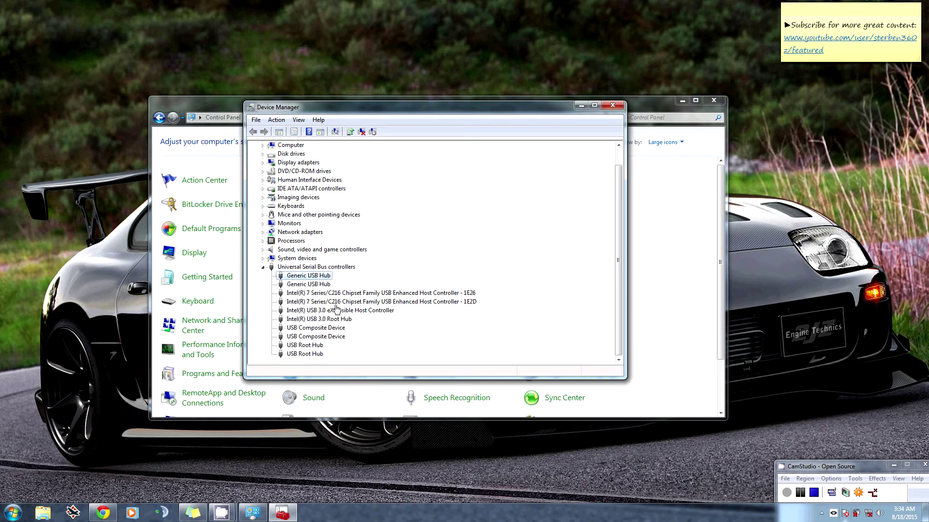
{"action": "right_click", "coordinate": [320, 286]}
{"action": "left_click", "coordinate": [361, 289]}
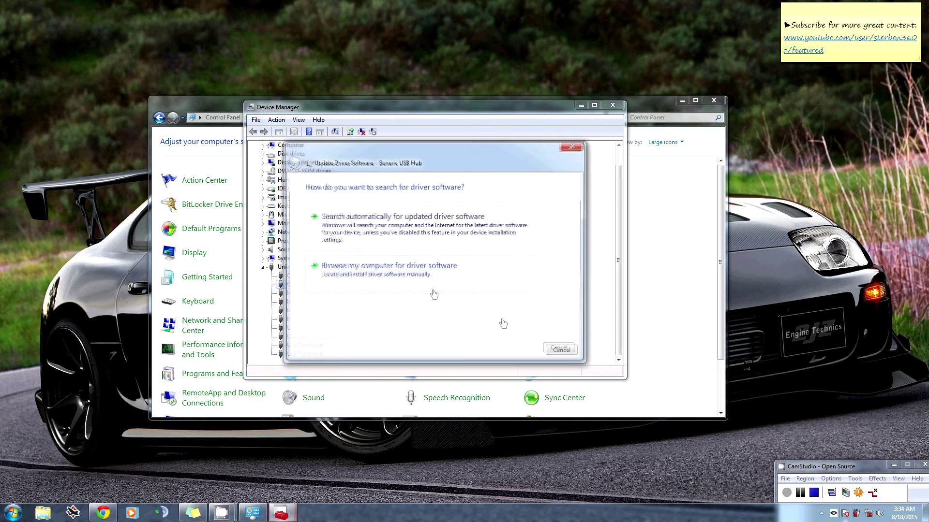
{"action": "left_click", "coordinate": [481, 246]}
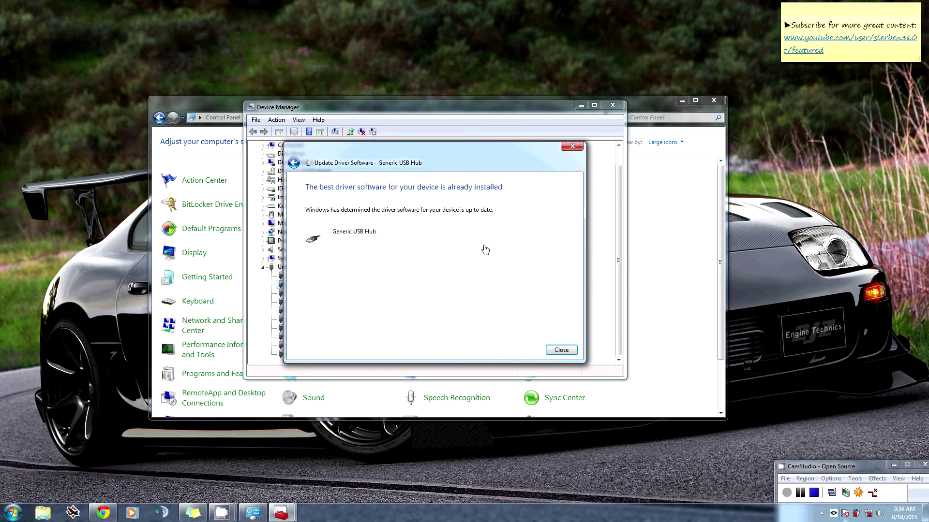
{"action": "left_click", "coordinate": [560, 349]}
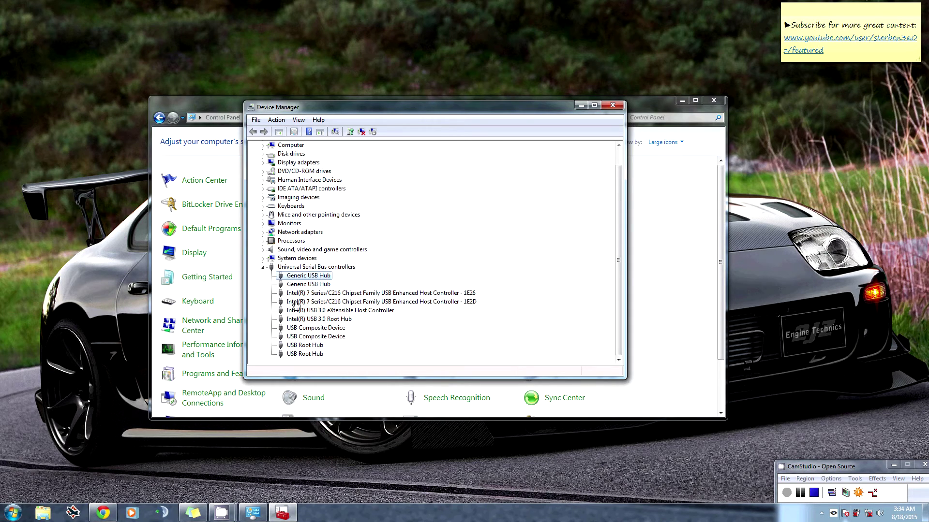
{"action": "right_click", "coordinate": [315, 279]}
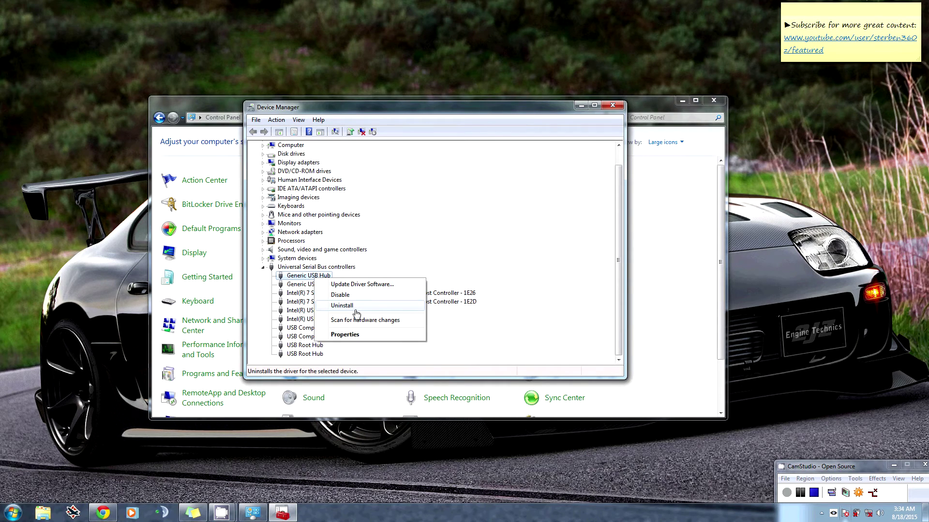
{"action": "left_click", "coordinate": [345, 337]}
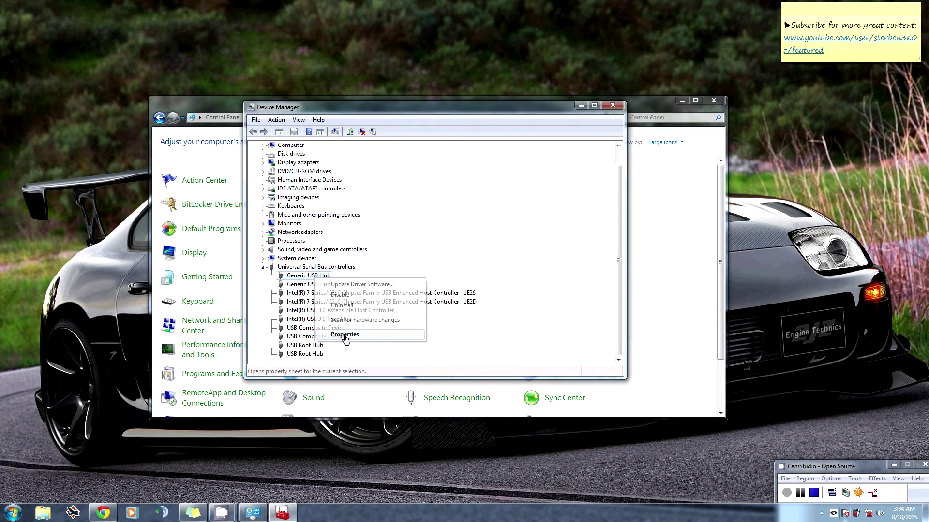
{"action": "left_click", "coordinate": [423, 150]}
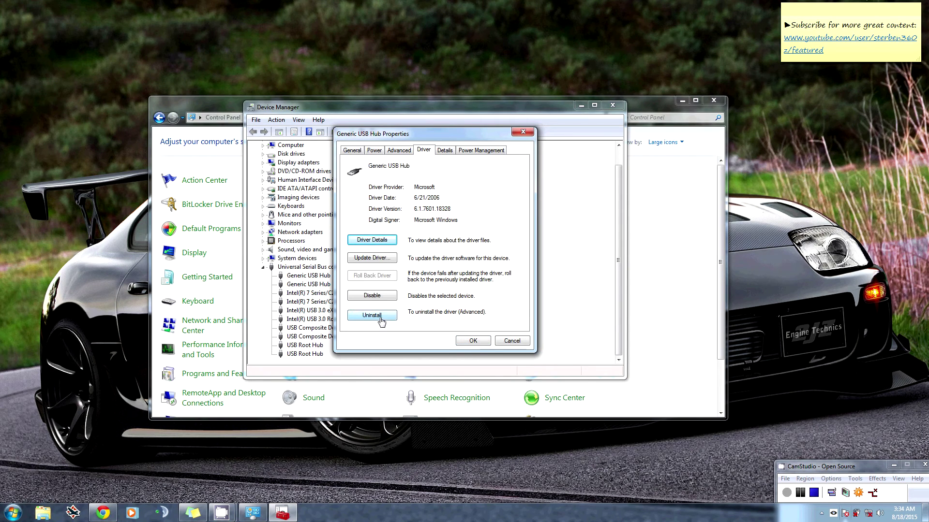
{"action": "left_click", "coordinate": [512, 340]}
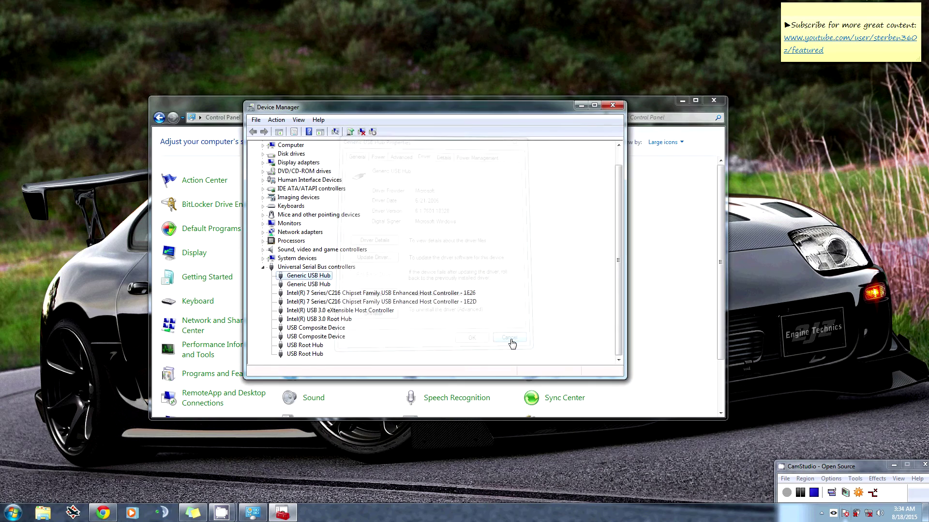
Dismiss the second Generic USB Hub's context menu without uninstalling, then close Device Manager.
{"action": "right_click", "coordinate": [319, 285]}
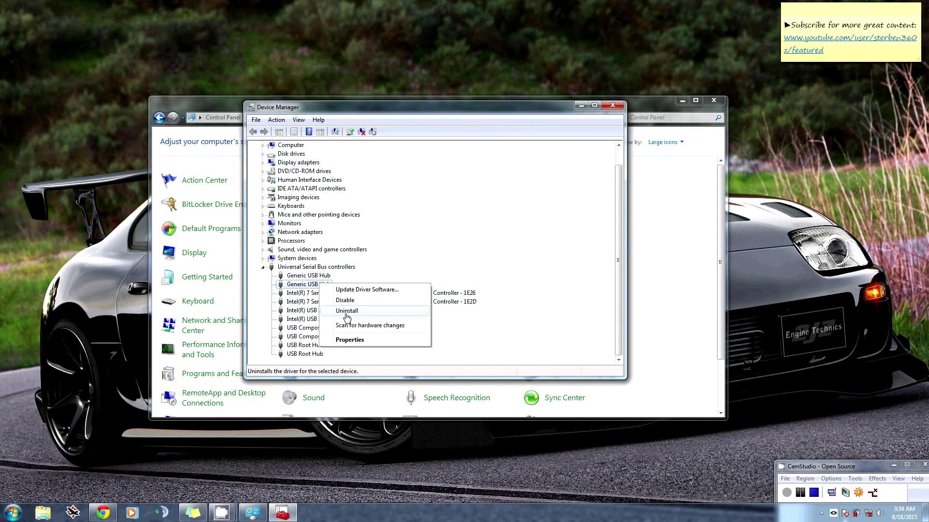
{"action": "left_click", "coordinate": [507, 286]}
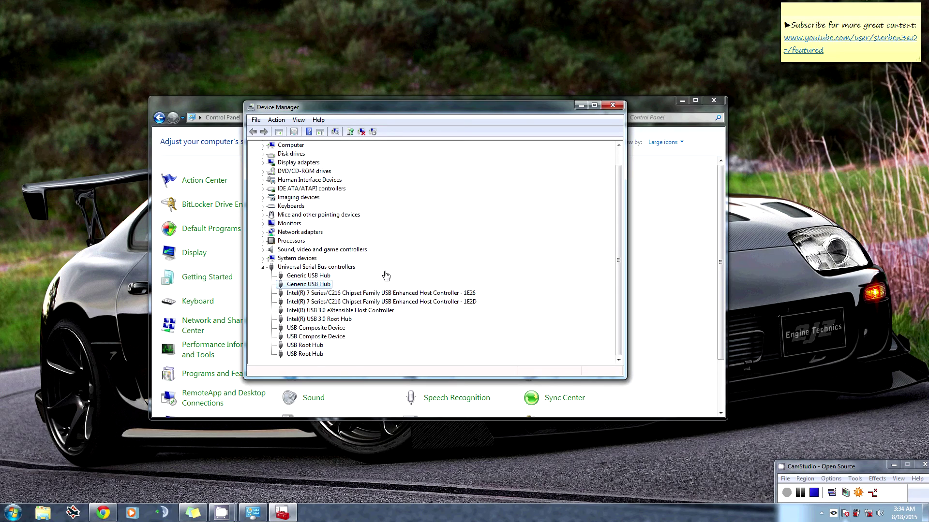
{"action": "left_click", "coordinate": [613, 106]}
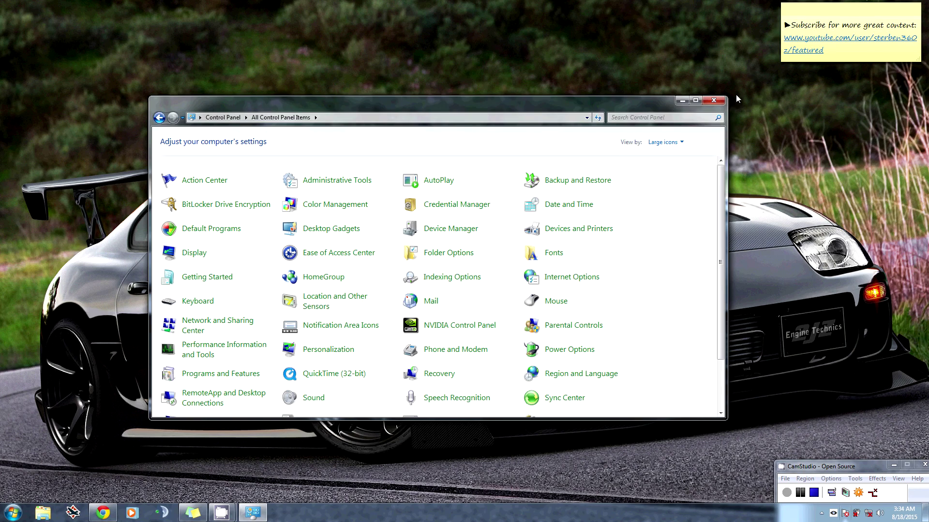
Close the Control Panel window, leaving an empty desktop.
{"action": "left_click", "coordinate": [713, 100]}
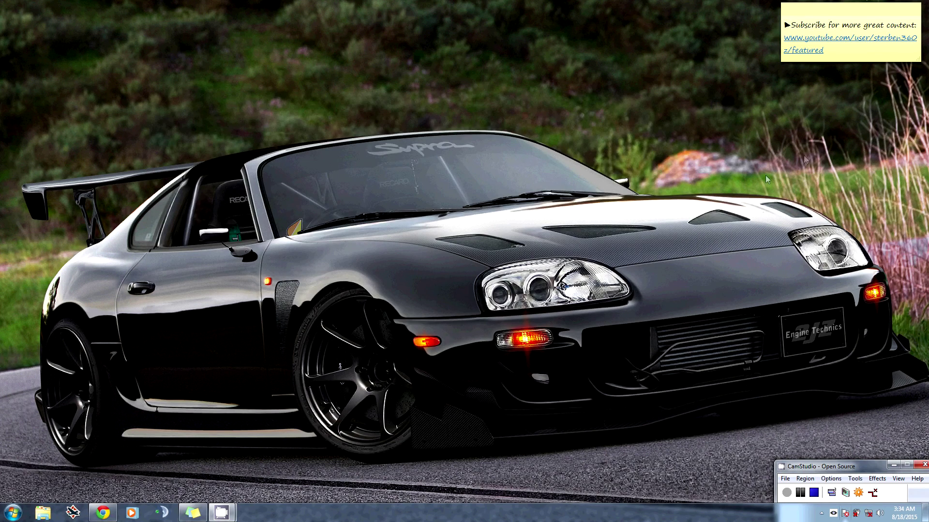